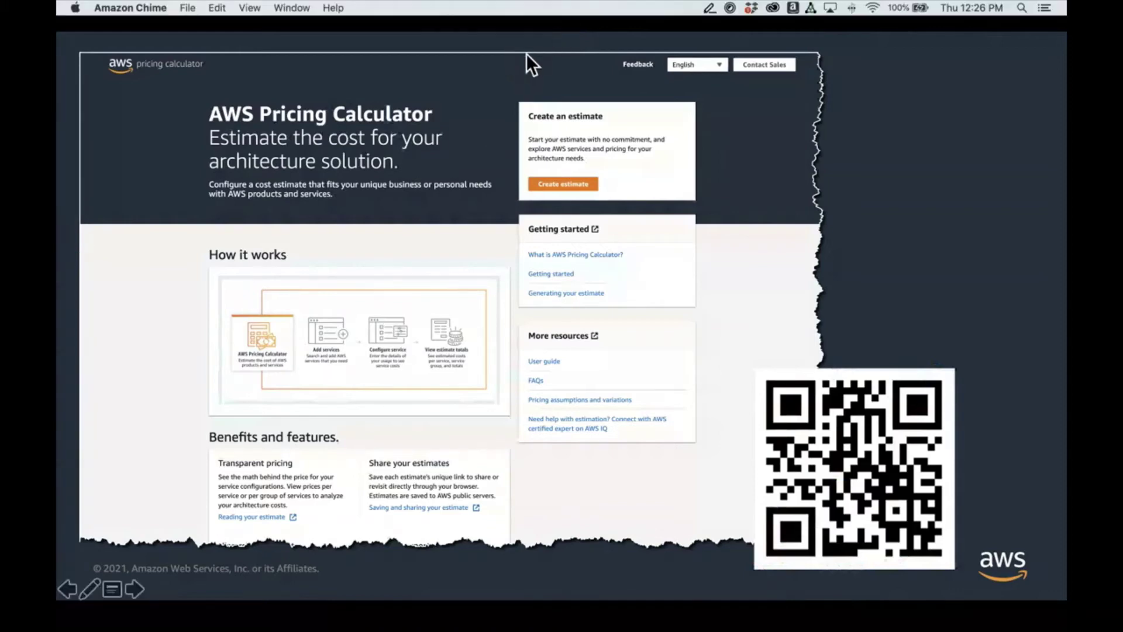
Start a new estimate in the AWS Pricing Calculator, search the services for ec2, and open the Amazon EC2 configuration.
{"action": "mouse_move", "coordinate": [551, 51]}
{"action": "left_click", "coordinate": [545, 80]}
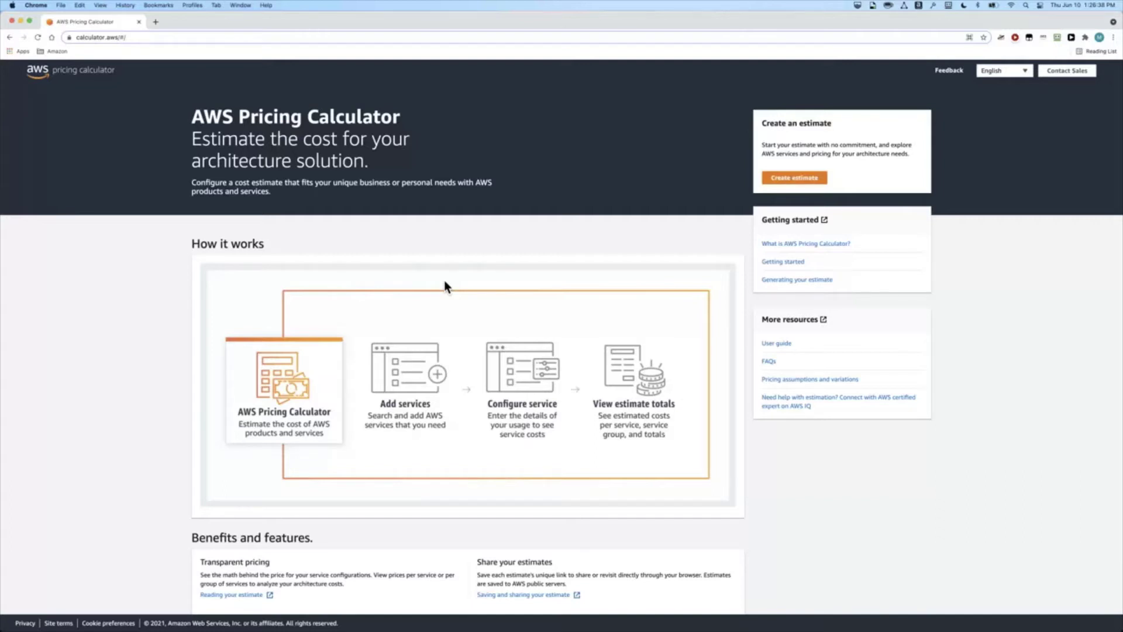
{"action": "left_click", "coordinate": [798, 183]}
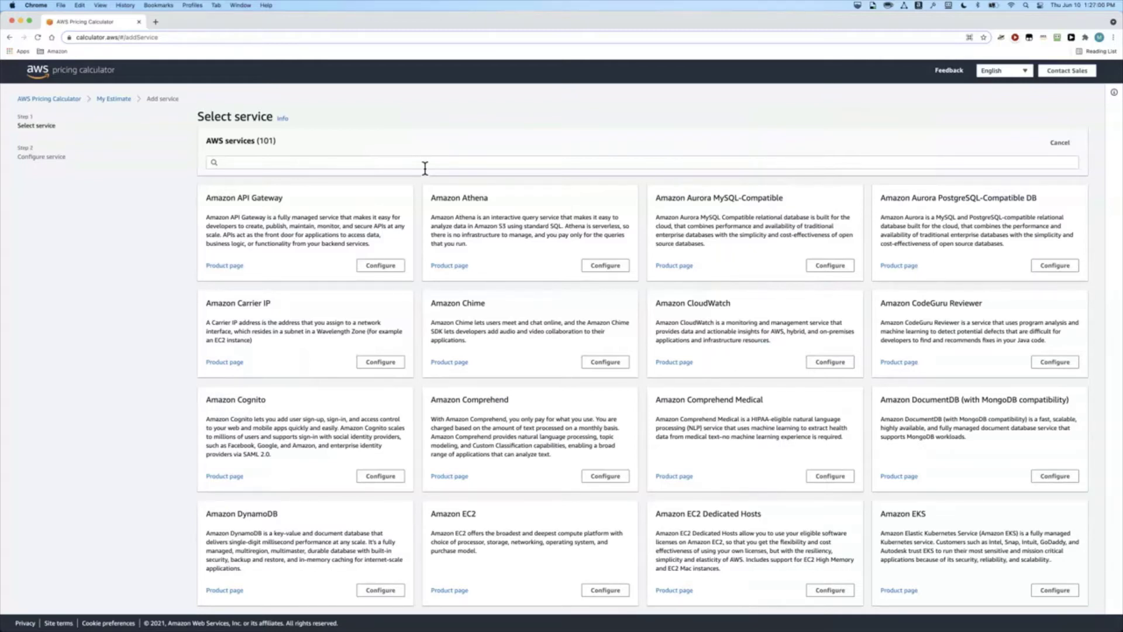
{"action": "left_click", "coordinate": [425, 168]}
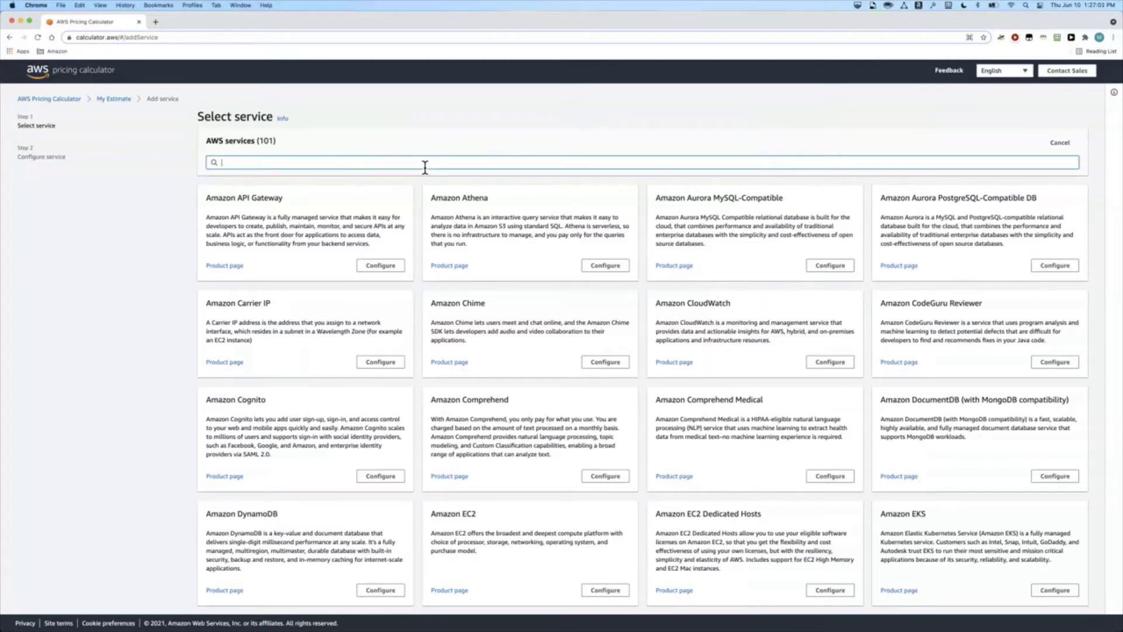
{"action": "type", "text": "ec2"}
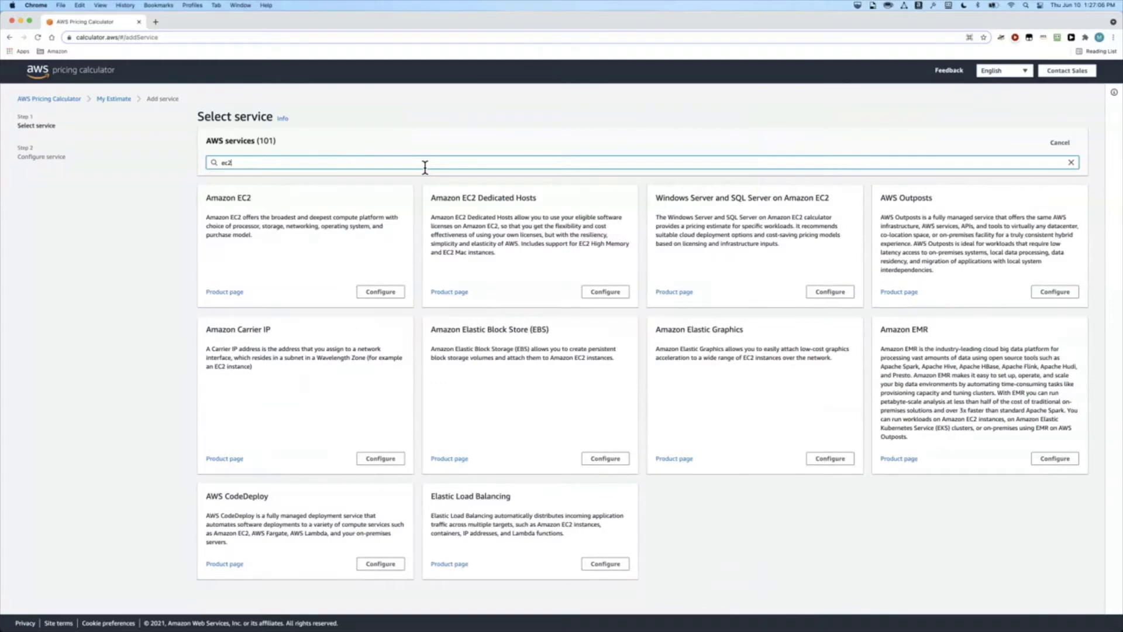
{"action": "left_click", "coordinate": [381, 292]}
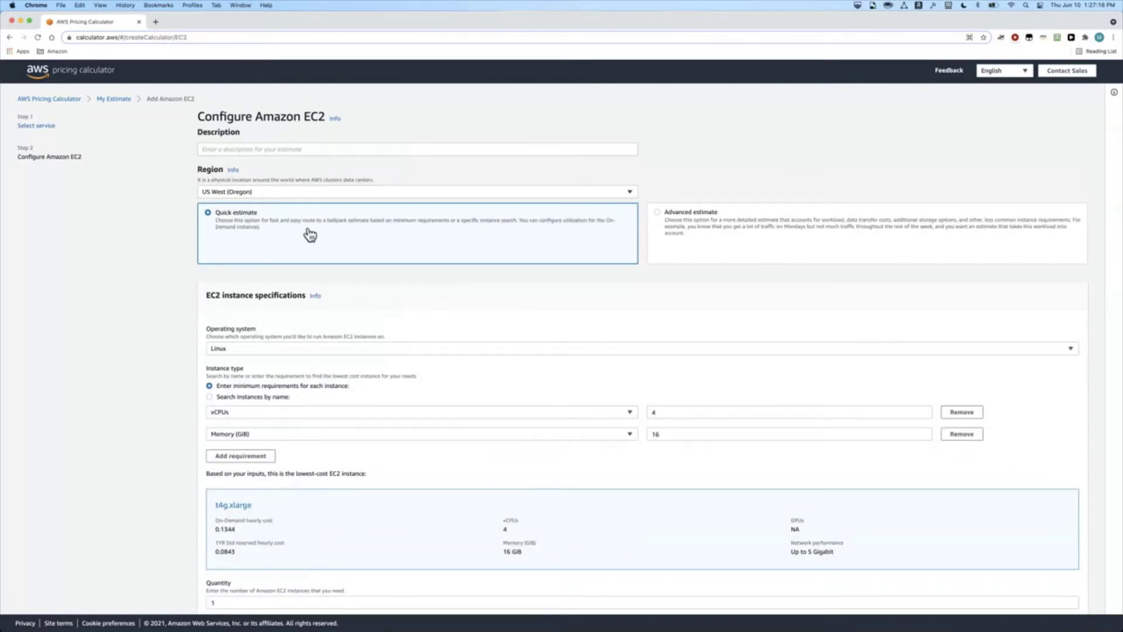
Use the quick estimate for EC2 and set the minimum instance requirements to 2 vCPUs and 4 GiB of memory.
{"action": "left_click", "coordinate": [728, 233]}
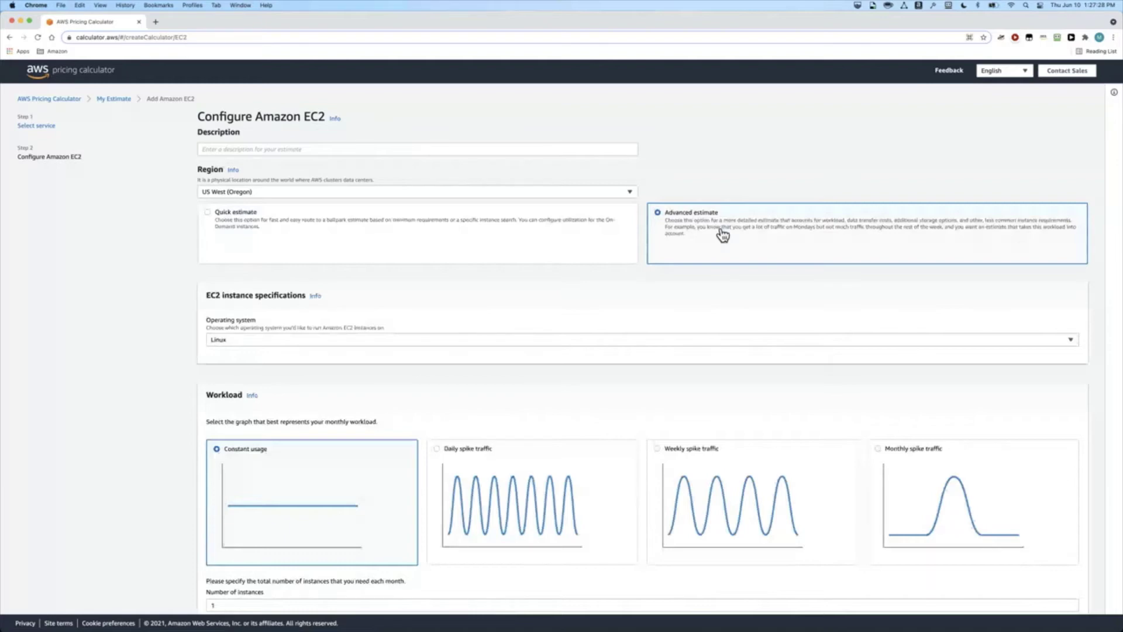
{"action": "left_click", "coordinate": [444, 230]}
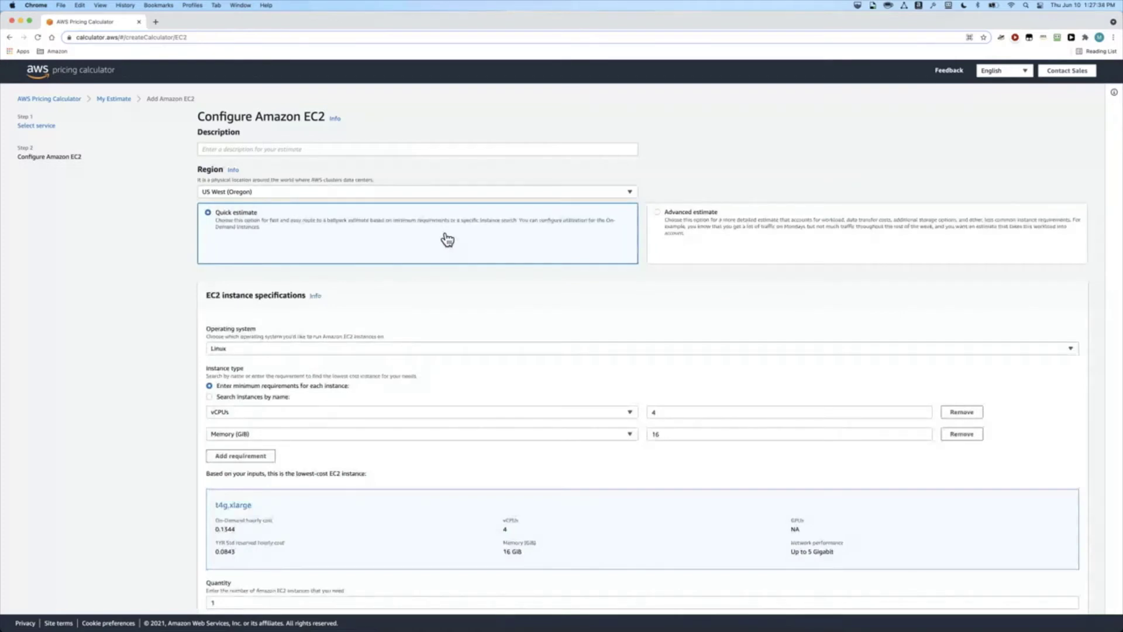
{"action": "scroll", "coordinate": [447, 240], "scroll_direction": "down", "scroll_amount": 1}
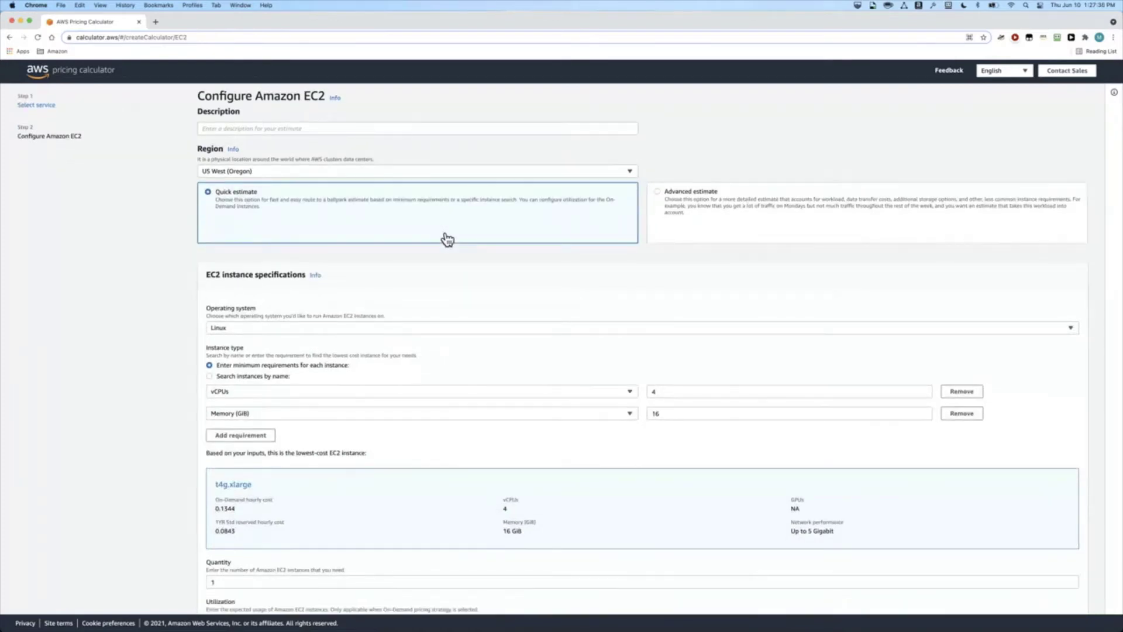
{"action": "scroll", "coordinate": [447, 240], "scroll_direction": "down", "scroll_amount": 3}
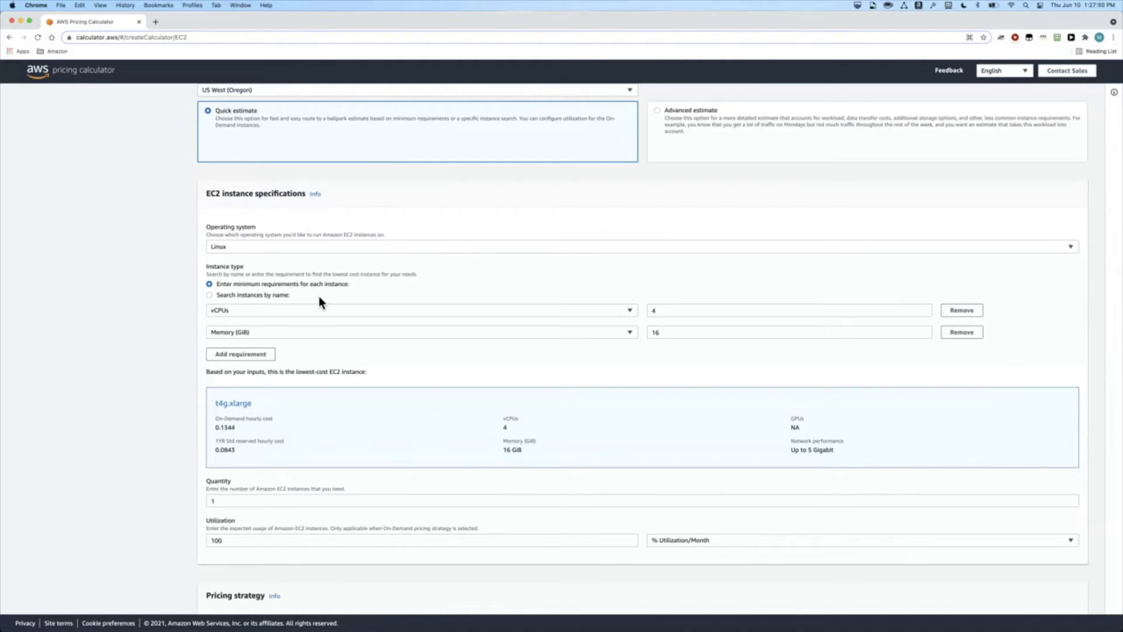
{"action": "left_click", "coordinate": [648, 310]}
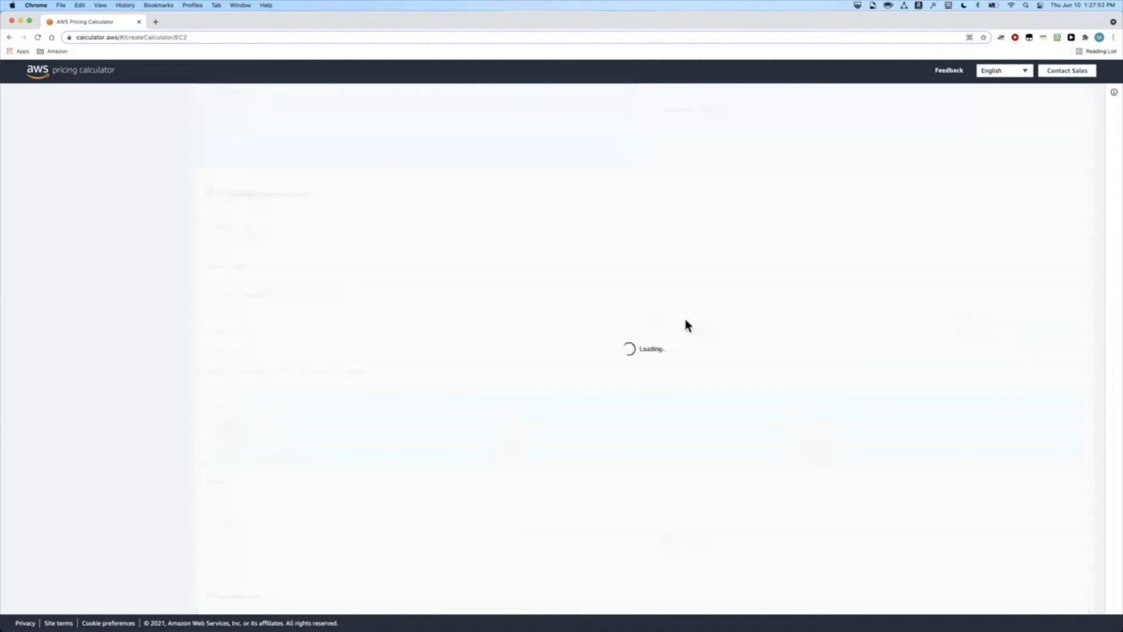
{"action": "key", "text": "Tab"}
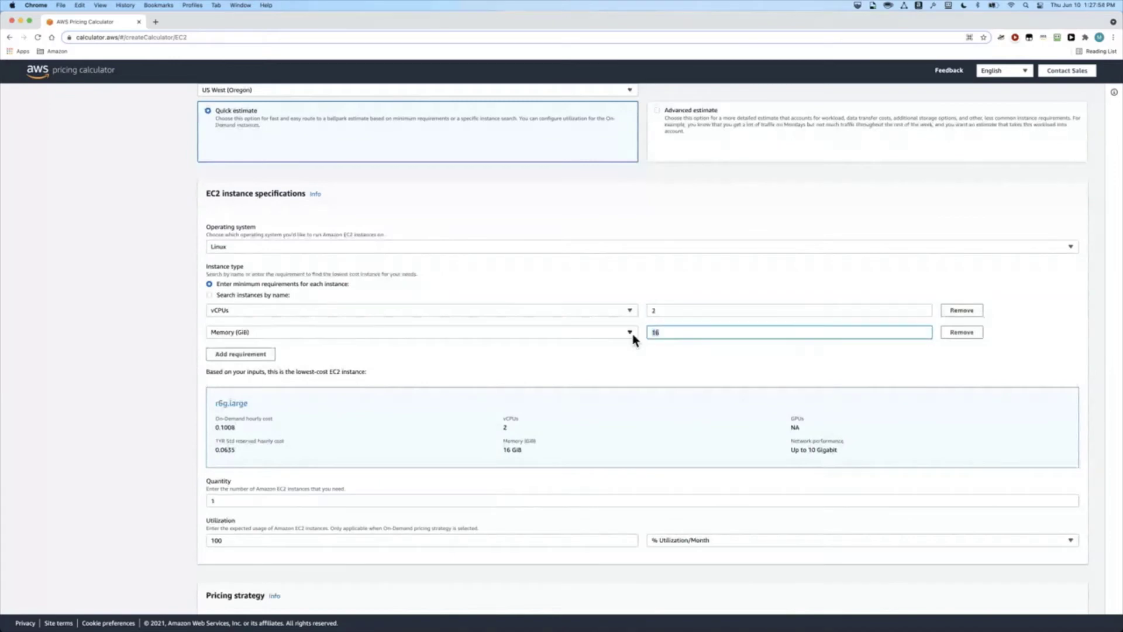
{"action": "type", "text": "4"}
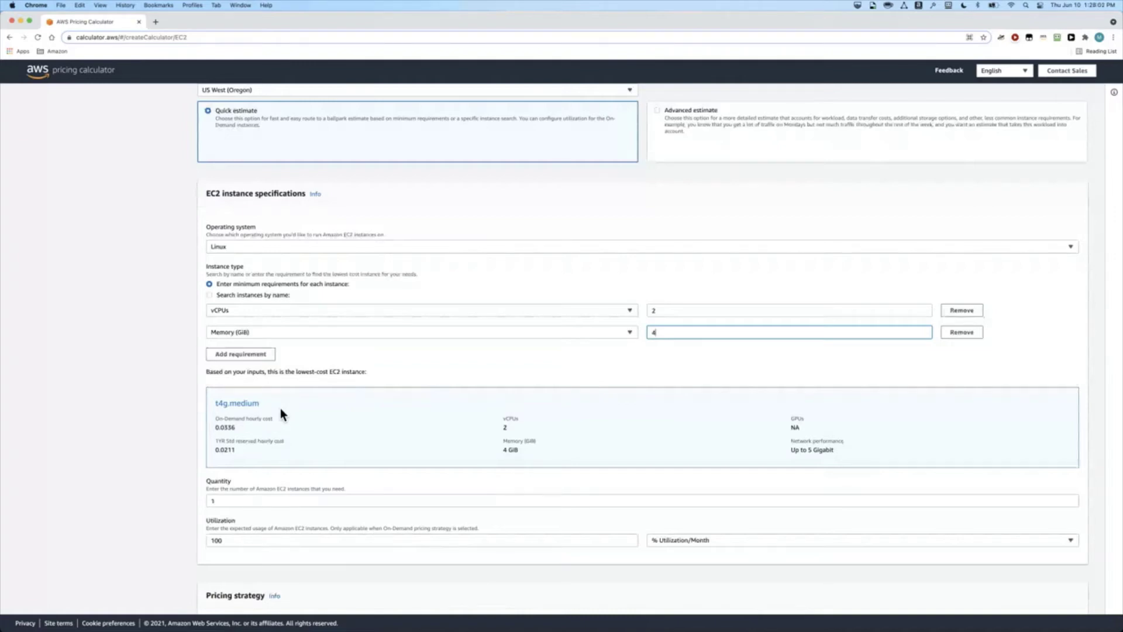
Set the EC2 instance quantity to 10 and the expected utilization to 85 % per month.
{"action": "scroll", "coordinate": [288, 406], "scroll_direction": "down", "scroll_amount": 3}
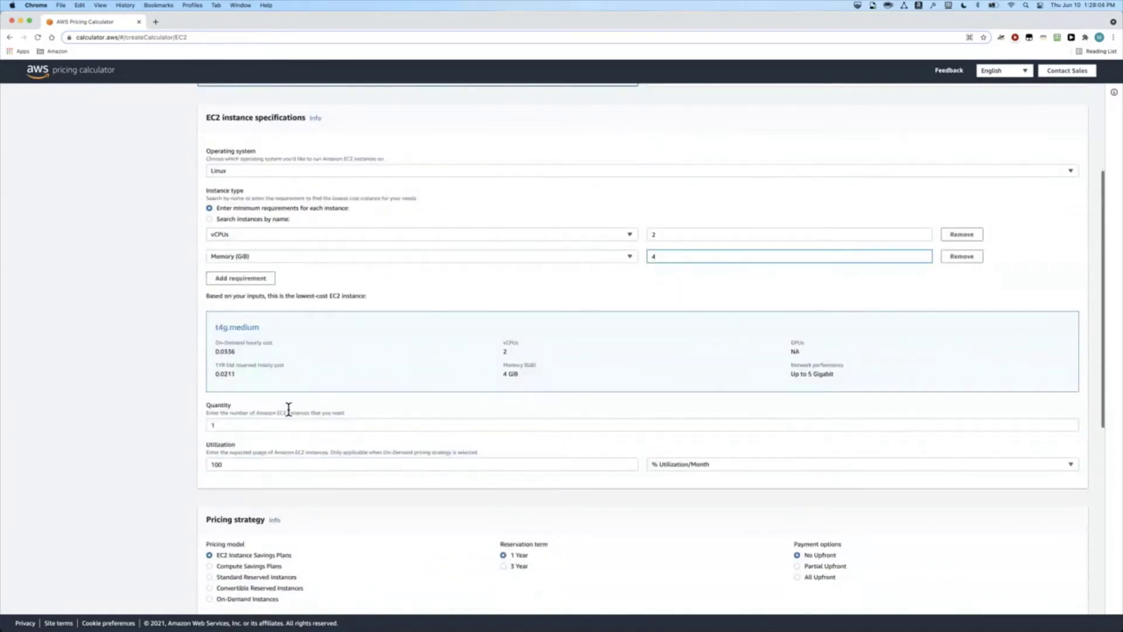
{"action": "left_click", "coordinate": [269, 428]}
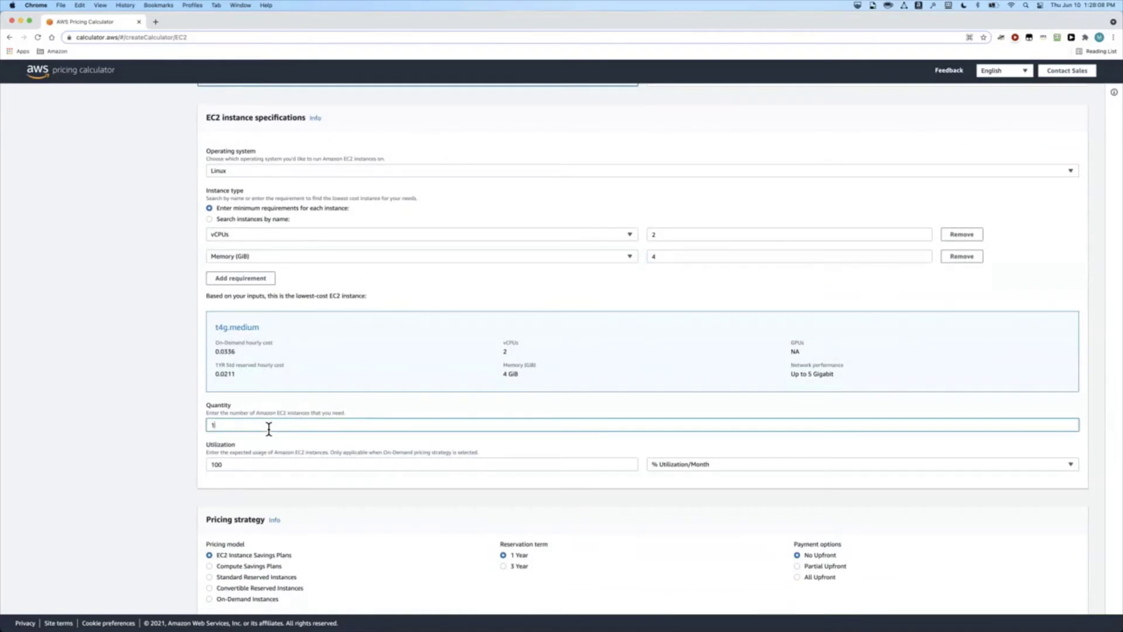
{"action": "left_click", "coordinate": [255, 464]}
{"action": "left_click_drag", "start_coordinate": [255, 465], "coordinate": [196, 466]}
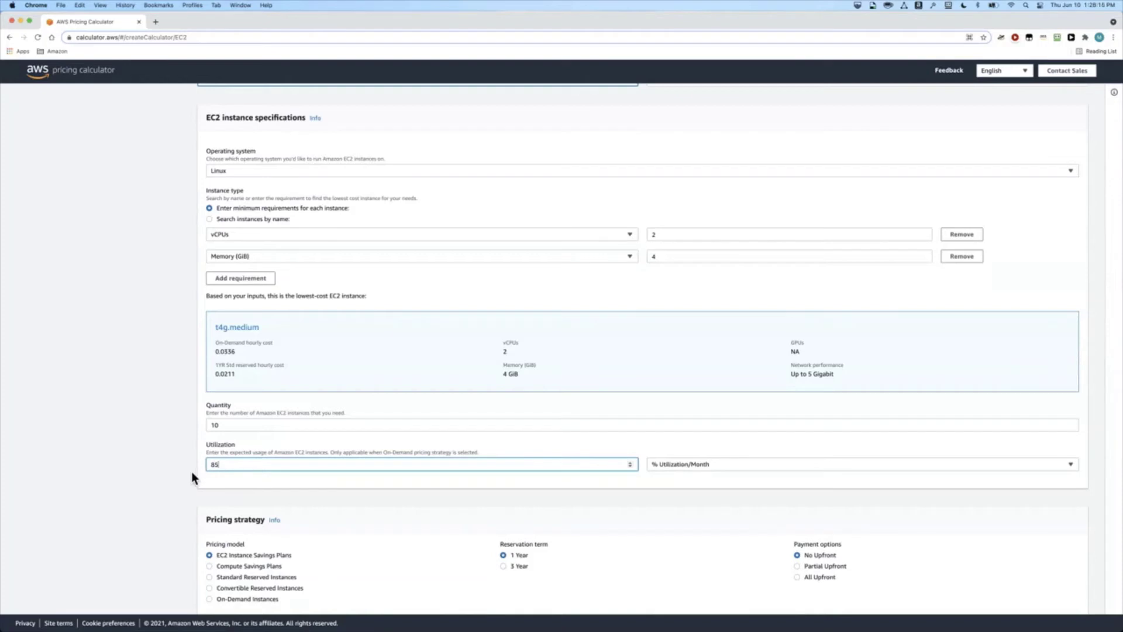
Review the EC2 pricing strategy, storage and monthly costs, and add the EC2 configuration to the estimate.
{"action": "scroll", "coordinate": [177, 492], "scroll_direction": "down", "scroll_amount": 5}
{"action": "scroll", "coordinate": [178, 501], "scroll_direction": "down", "scroll_amount": 1}
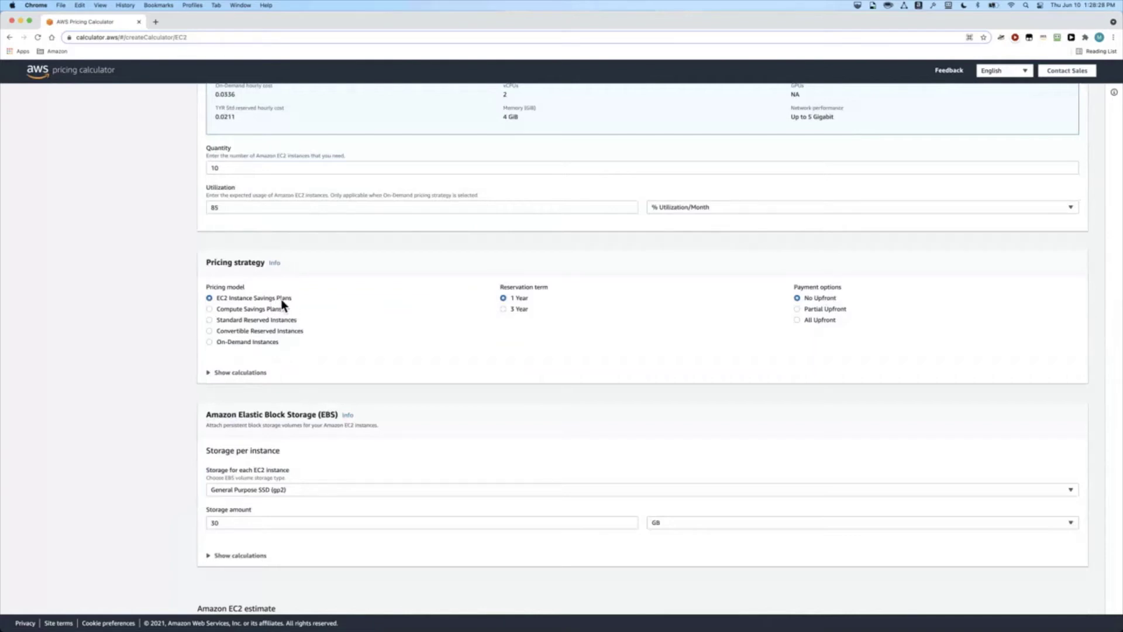
{"action": "scroll", "coordinate": [333, 320], "scroll_direction": "down", "scroll_amount": 2}
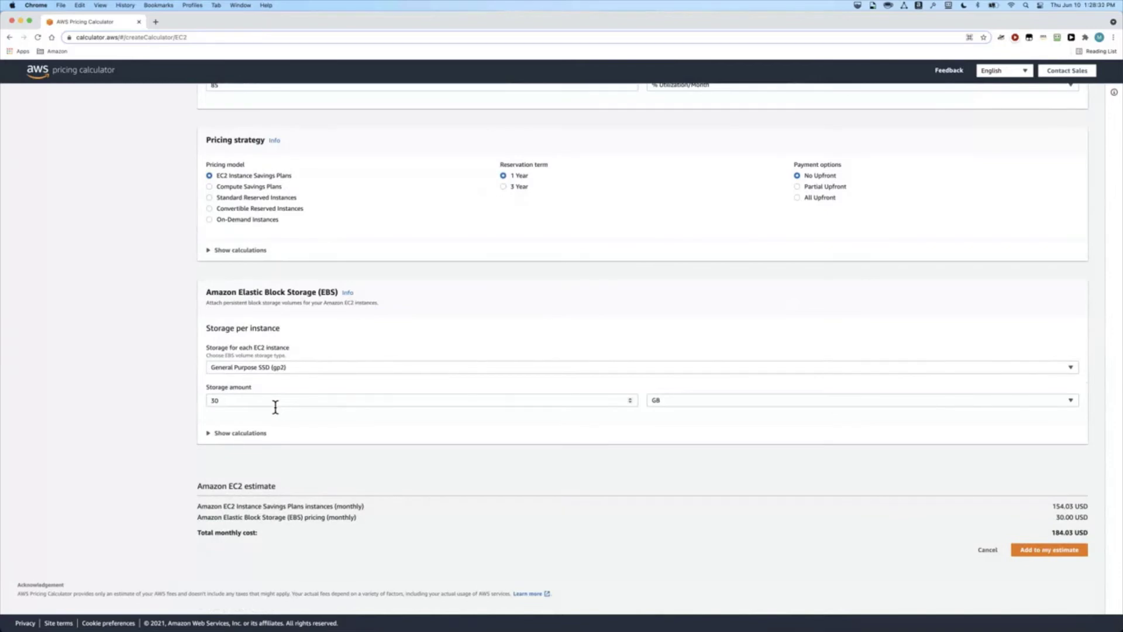
{"action": "scroll", "coordinate": [682, 506], "scroll_direction": "down", "scroll_amount": 1}
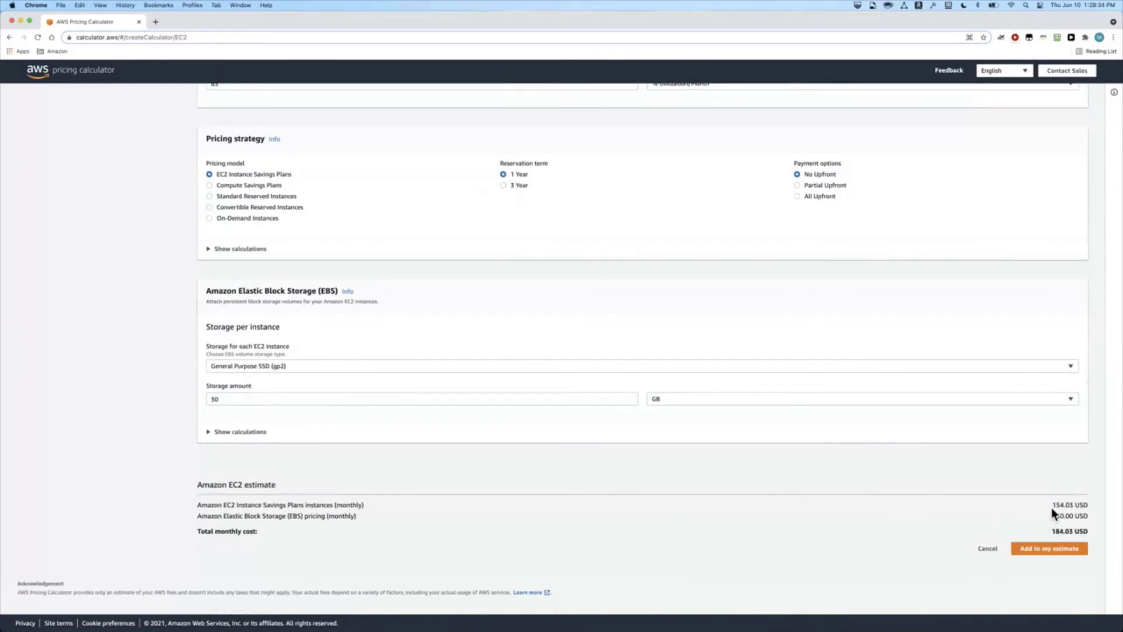
{"action": "left_click_drag", "start_coordinate": [1051, 504], "coordinate": [1093, 504]}
{"action": "left_click_drag", "start_coordinate": [1051, 513], "coordinate": [1069, 517]}
{"action": "left_click", "coordinate": [1091, 540]}
{"action": "left_click", "coordinate": [1066, 553]}
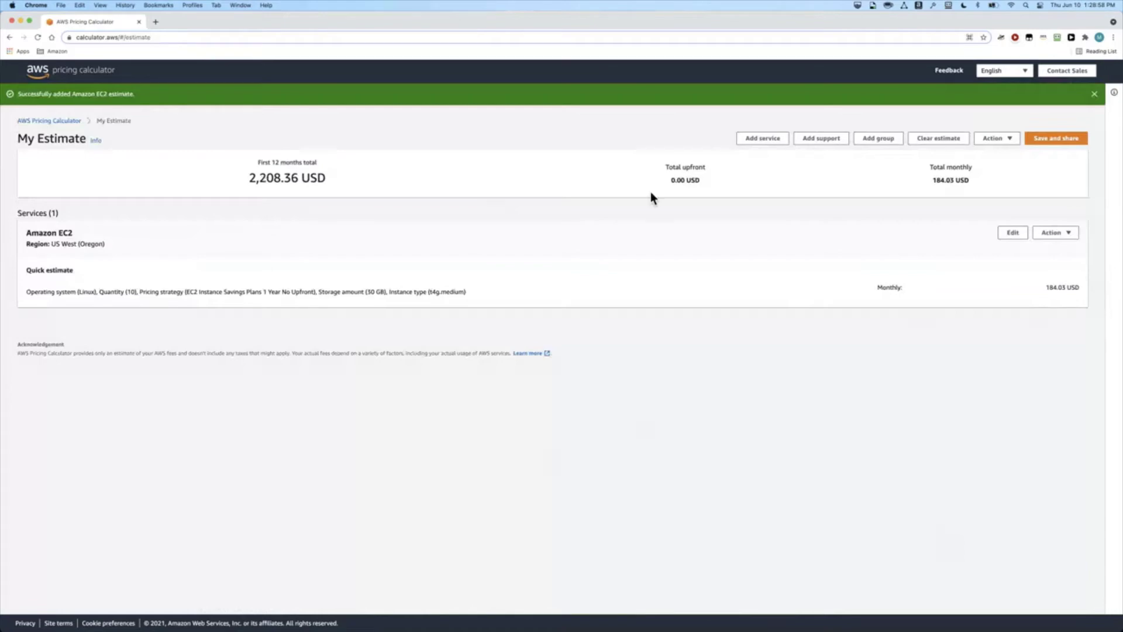
Add another service to the estimate by searching for rds and opening the Amazon RDS for MySQL configuration.
{"action": "left_click", "coordinate": [778, 151]}
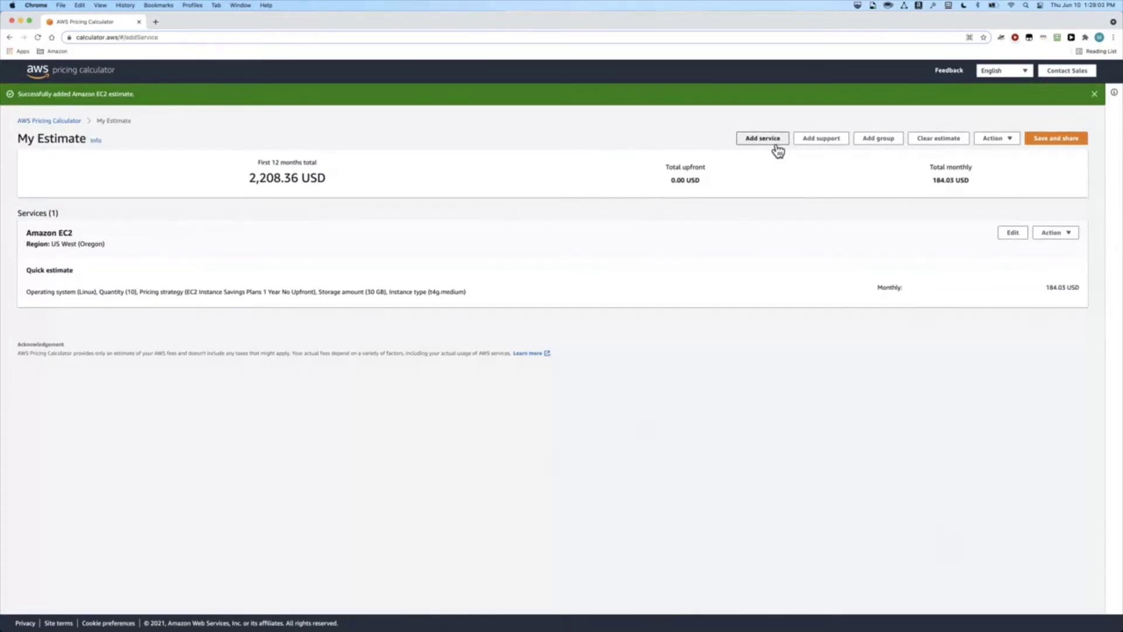
{"action": "left_click", "coordinate": [451, 168]}
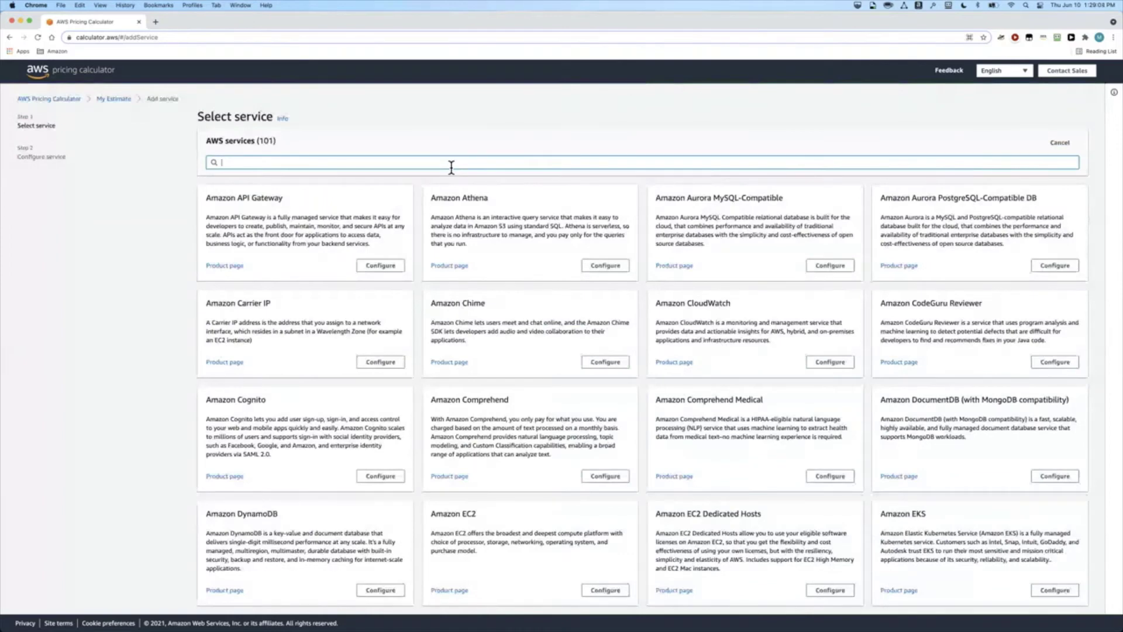
{"action": "type", "text": "rds"}
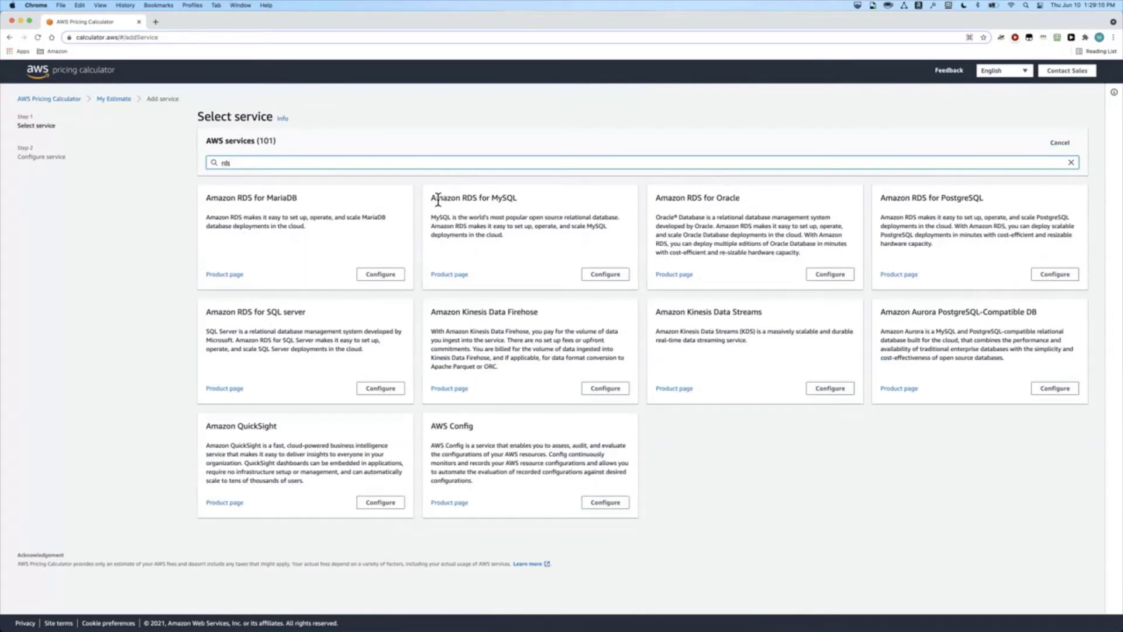
{"action": "left_click", "coordinate": [604, 279]}
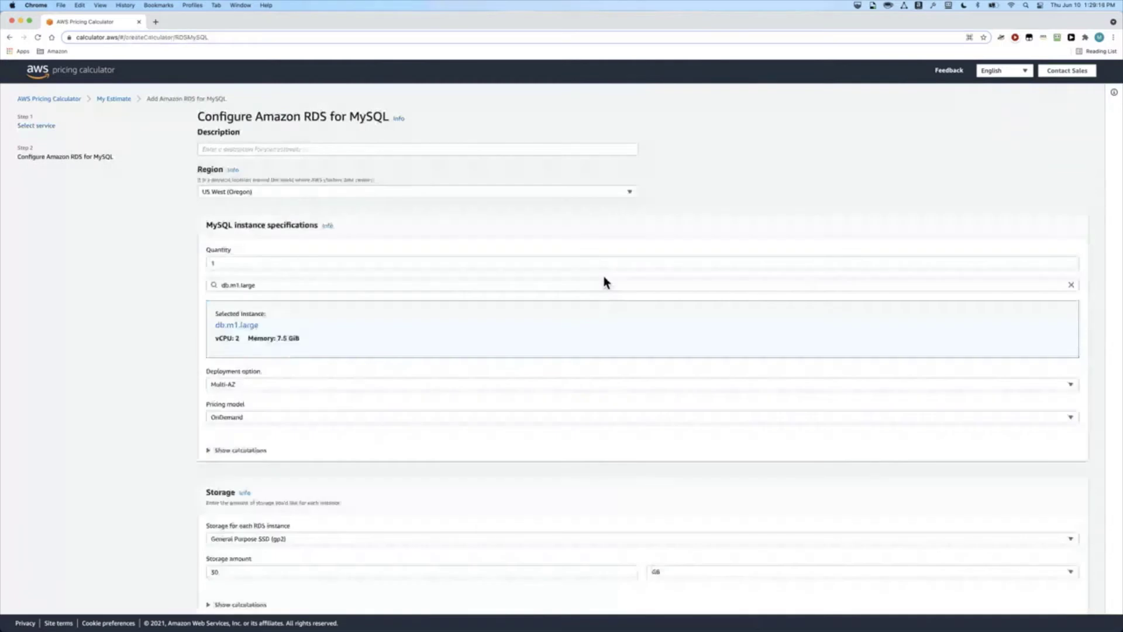
Change the MySQL database instance type to db.m1.medium.
{"action": "scroll", "coordinate": [604, 282], "scroll_direction": "down", "scroll_amount": 3}
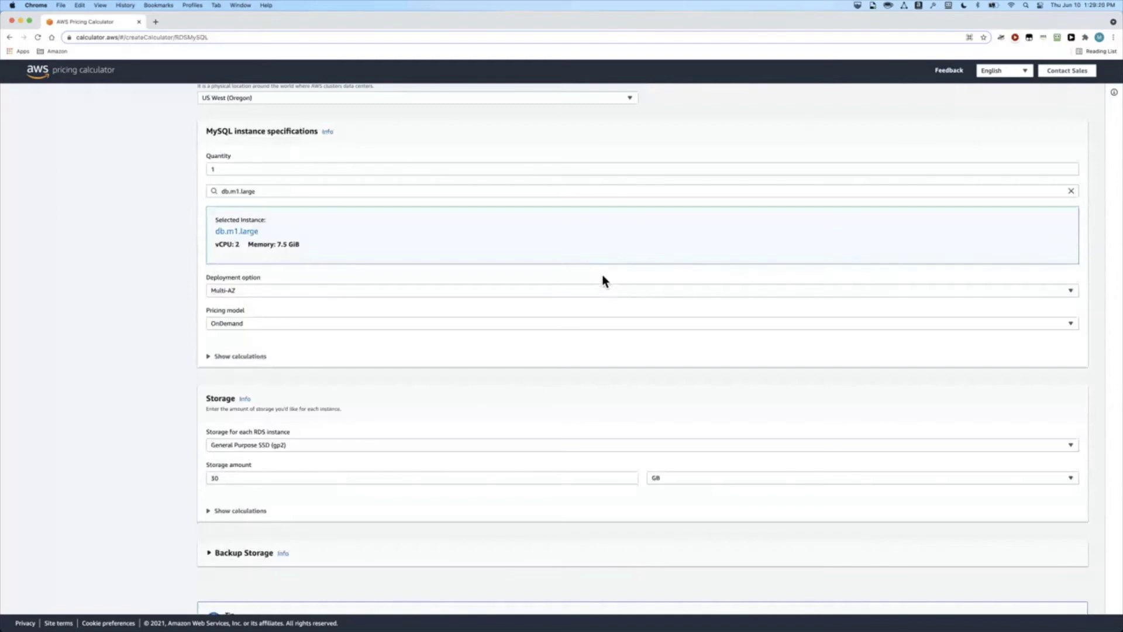
{"action": "left_click", "coordinate": [273, 194]}
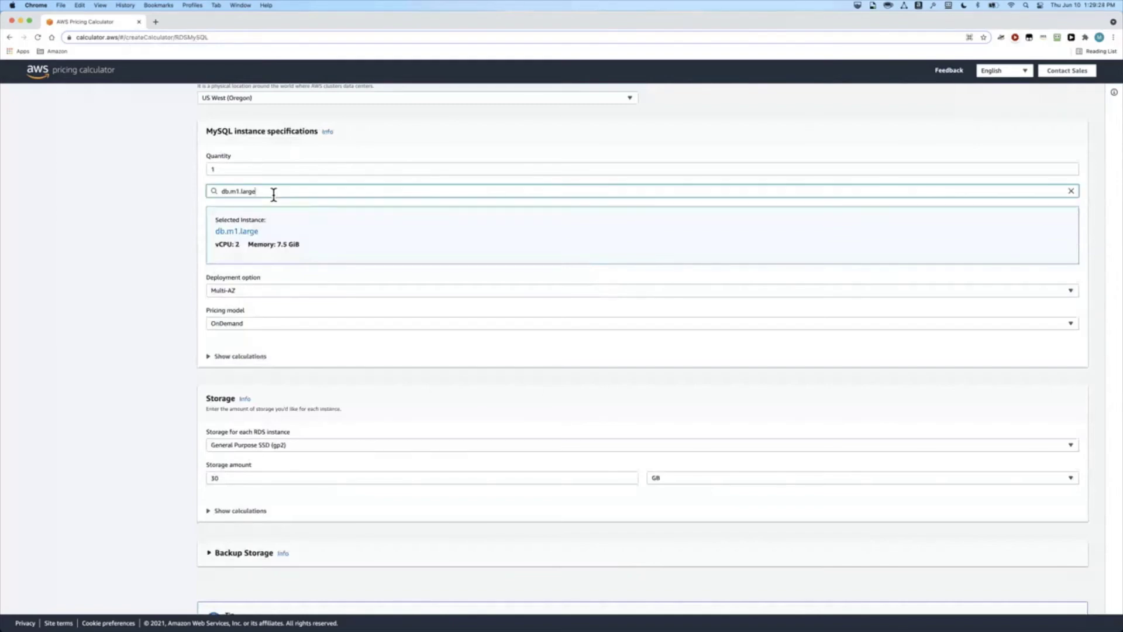
{"action": "key", "text": "BackSpace"}
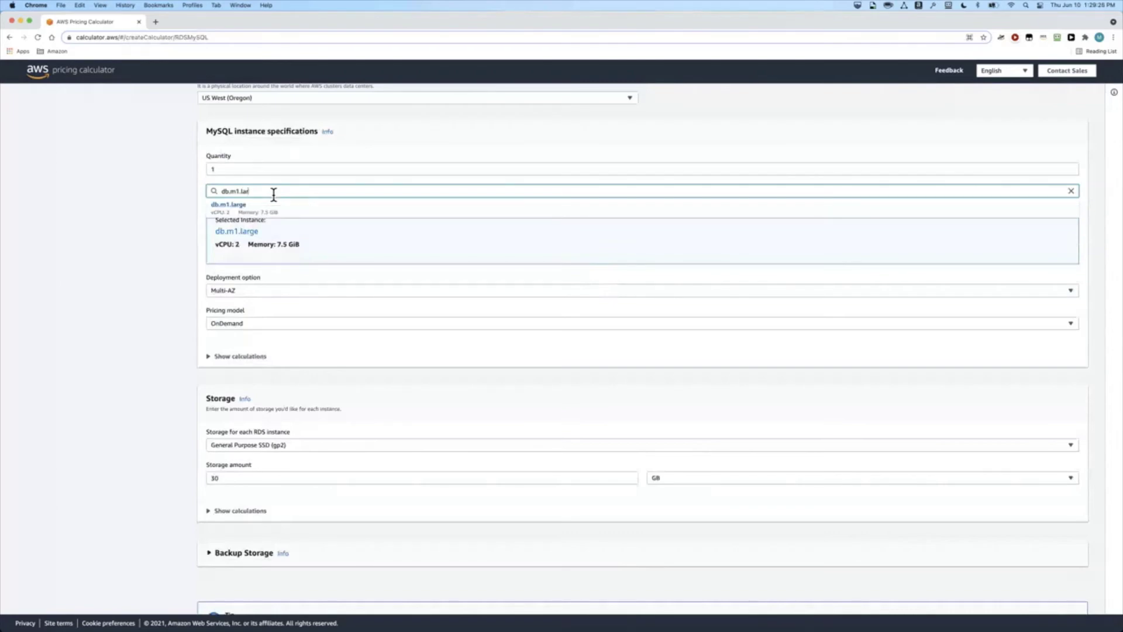
{"action": "key", "text": "BackSpace"}
{"action": "key", "text": "BackSpace"}
{"action": "key", "text": "BackSpace"}
{"action": "key", "text": "BackSpace"}
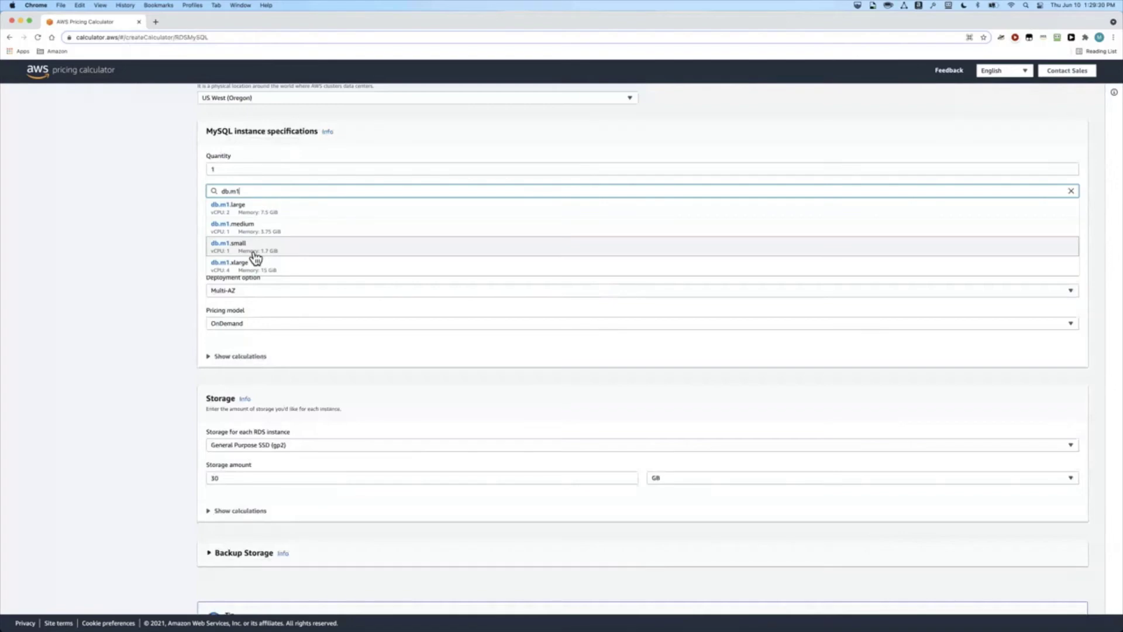
{"action": "left_click", "coordinate": [250, 225]}
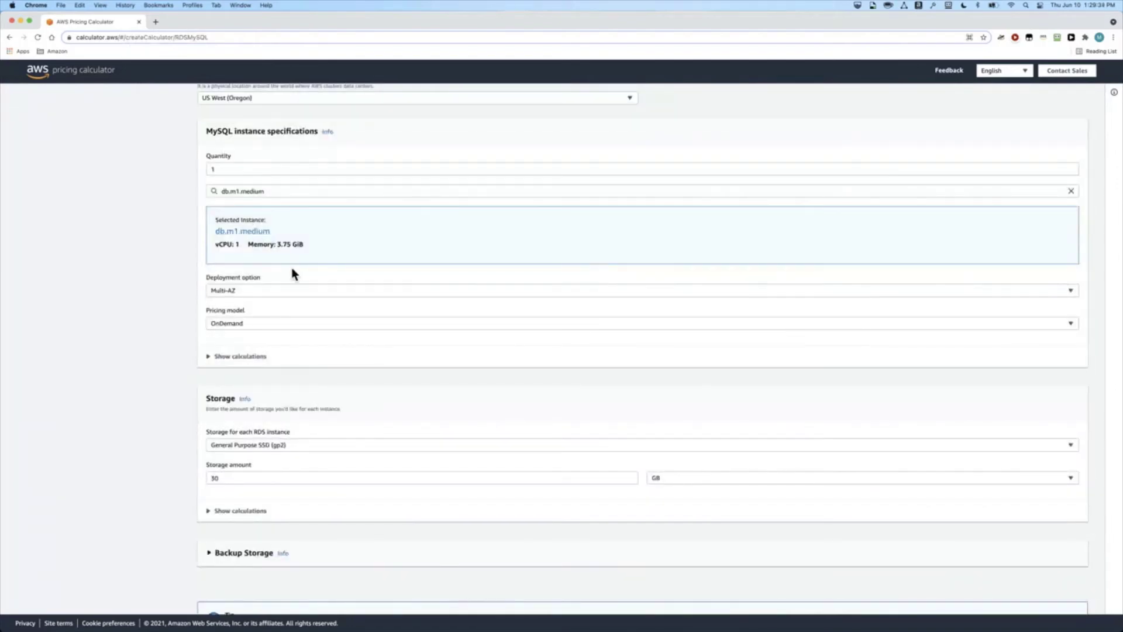
Set the storage amount for each RDS instance to 50 GB and add the MySQL configuration to the estimate.
{"action": "scroll", "coordinate": [299, 269], "scroll_direction": "down", "scroll_amount": 2}
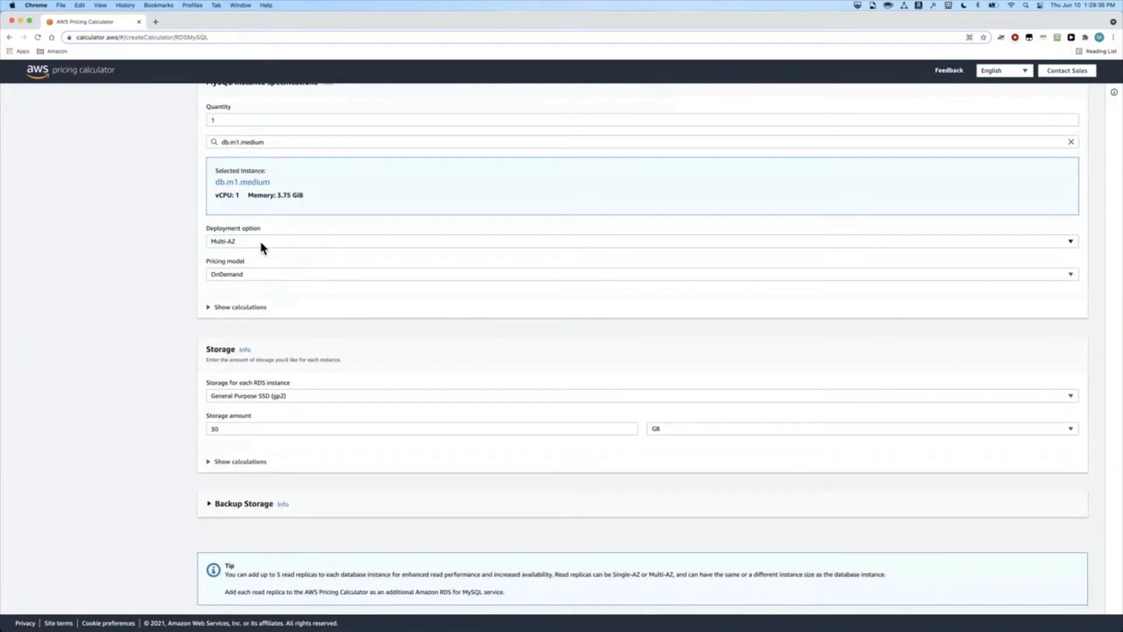
{"action": "scroll", "coordinate": [265, 244], "scroll_direction": "down", "scroll_amount": 2}
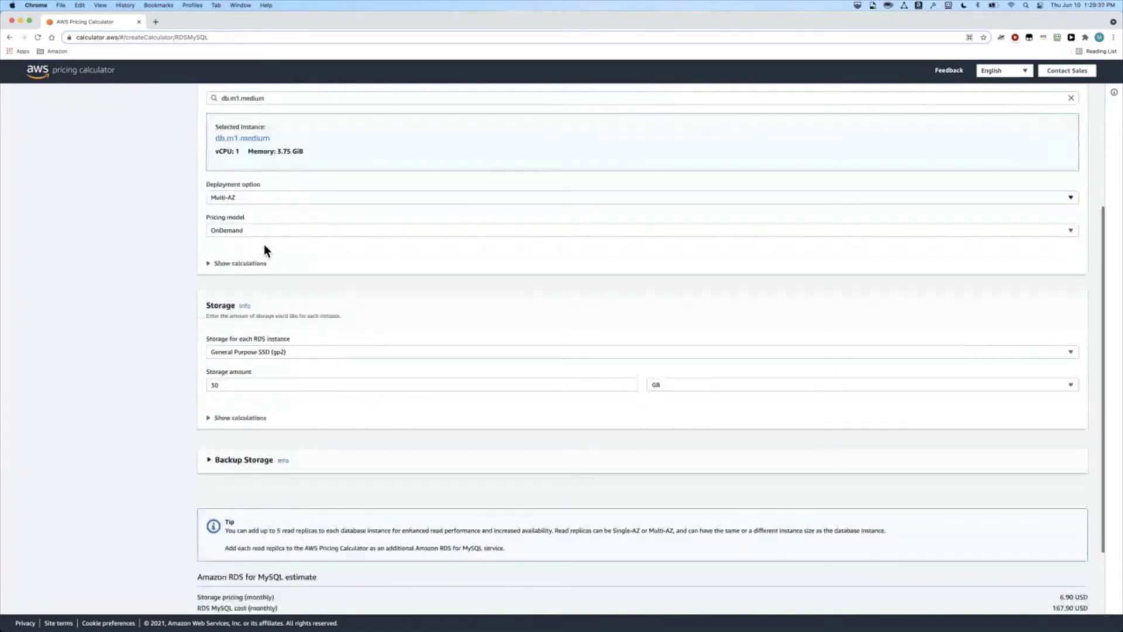
{"action": "left_click", "coordinate": [256, 214]}
{"action": "left_click", "coordinate": [256, 217]}
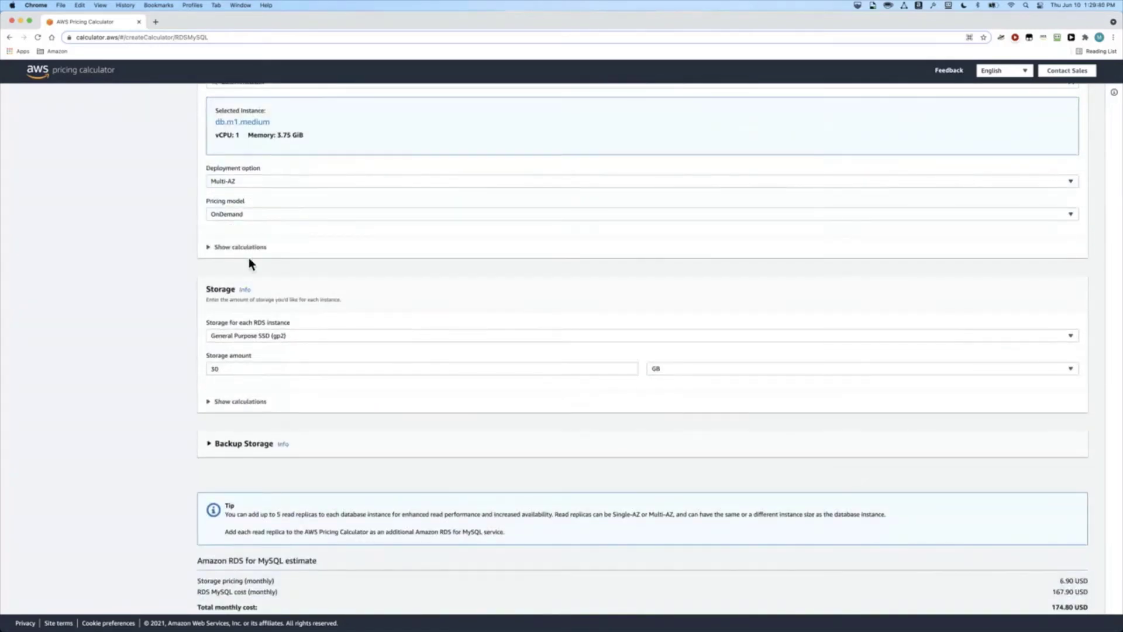
{"action": "scroll", "coordinate": [280, 327], "scroll_direction": "down", "scroll_amount": 1}
{"action": "left_click", "coordinate": [212, 338]}
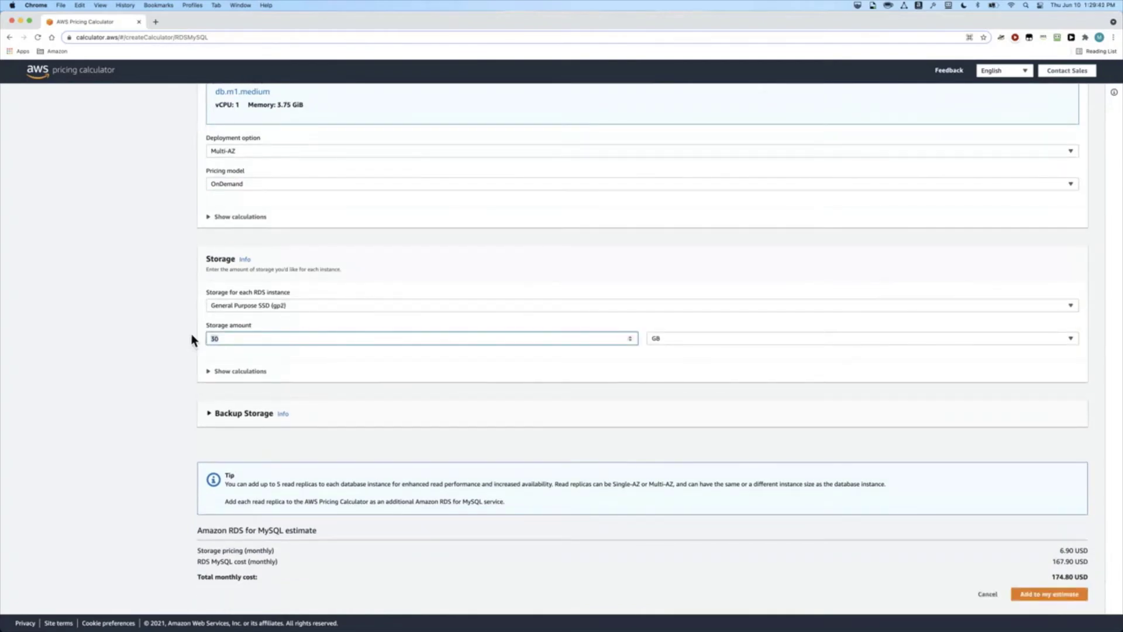
{"action": "type", "text": "50"}
{"action": "left_click", "coordinate": [743, 496]}
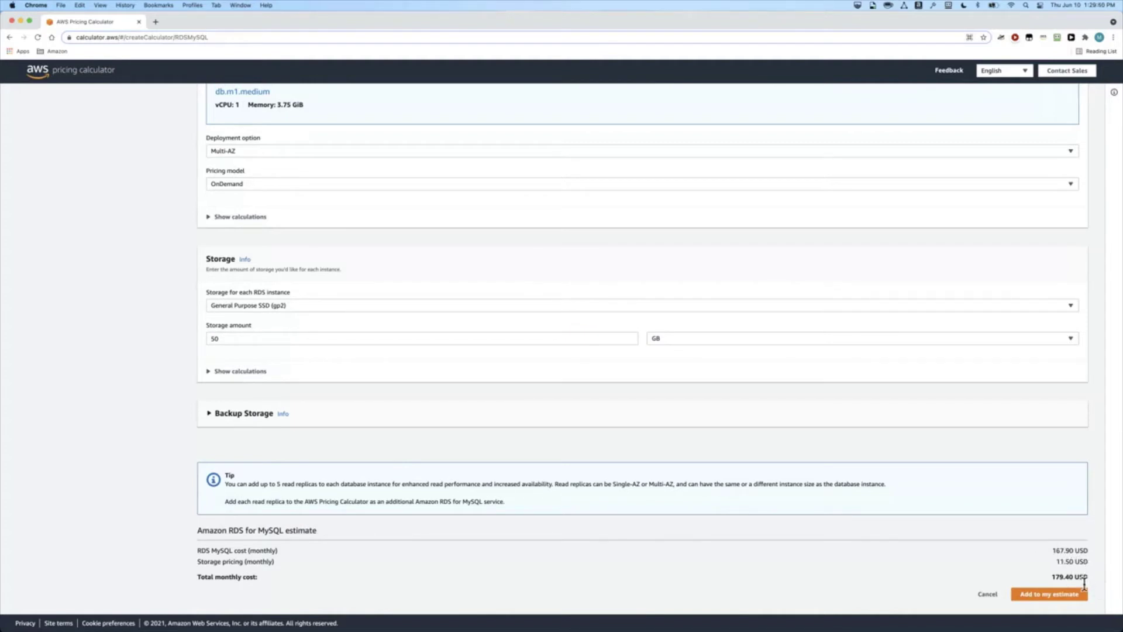
{"action": "left_click", "coordinate": [1052, 602]}
Examine the first 12 months total and the monthly costs of the RDS for MySQL and EC2 services in the estimate.
{"action": "left_click_drag", "start_coordinate": [250, 181], "coordinate": [323, 186]}
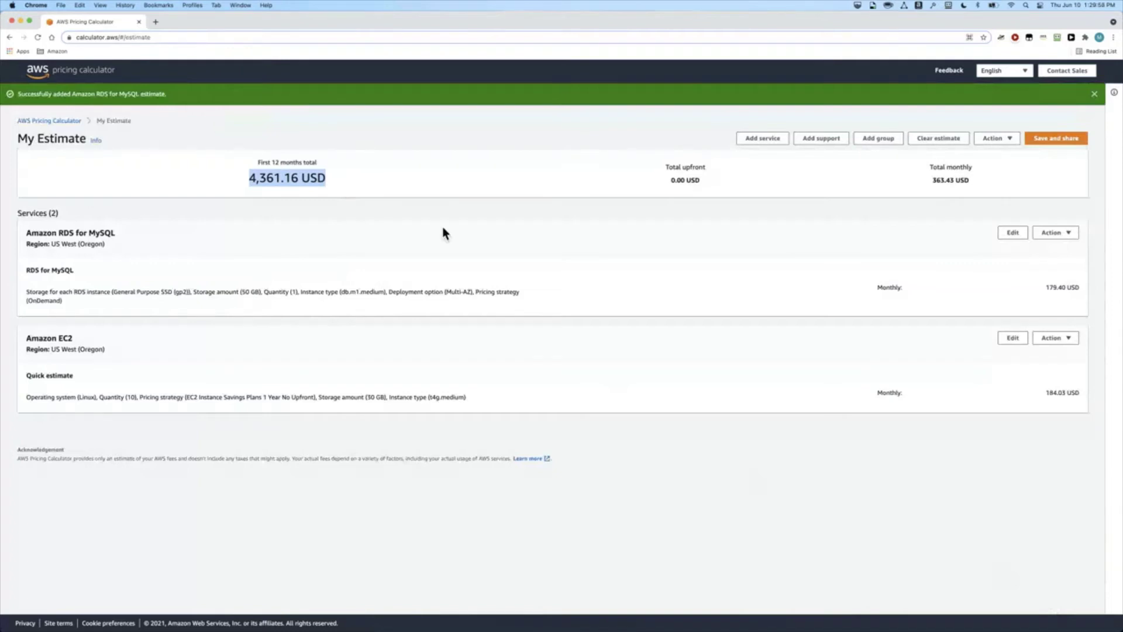
{"action": "left_click_drag", "start_coordinate": [1070, 287], "coordinate": [1045, 287]}
{"action": "left_click_drag", "start_coordinate": [1048, 387], "coordinate": [1078, 400]}
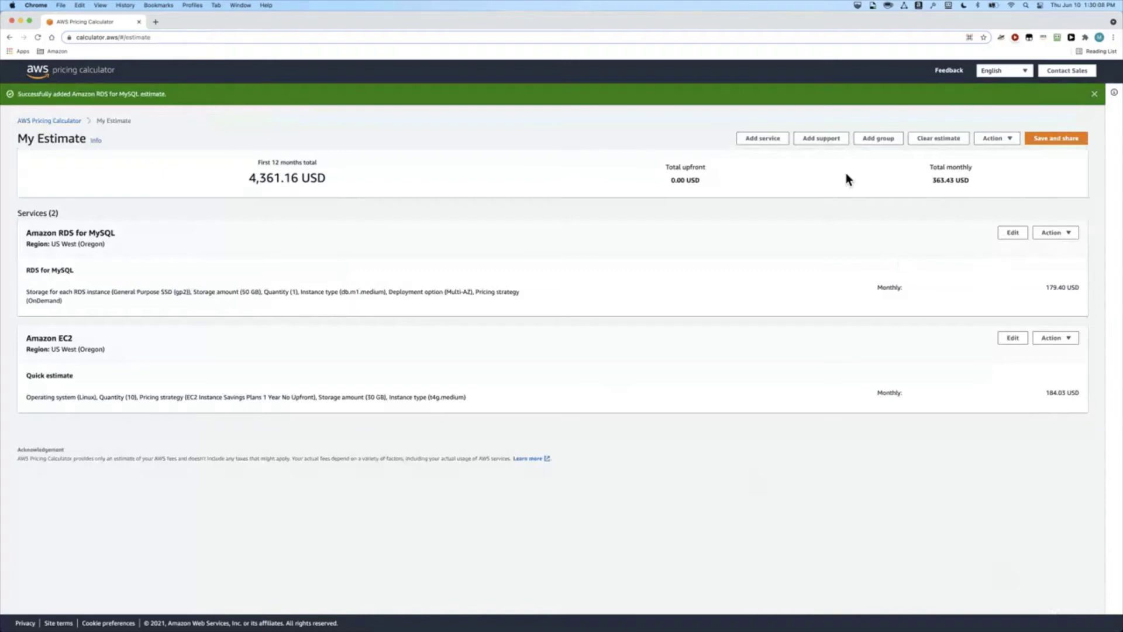
Add another service to the estimate by searching for firewall and opening the AWS Web Application Firewall (WAF) configuration.
{"action": "left_click", "coordinate": [767, 142]}
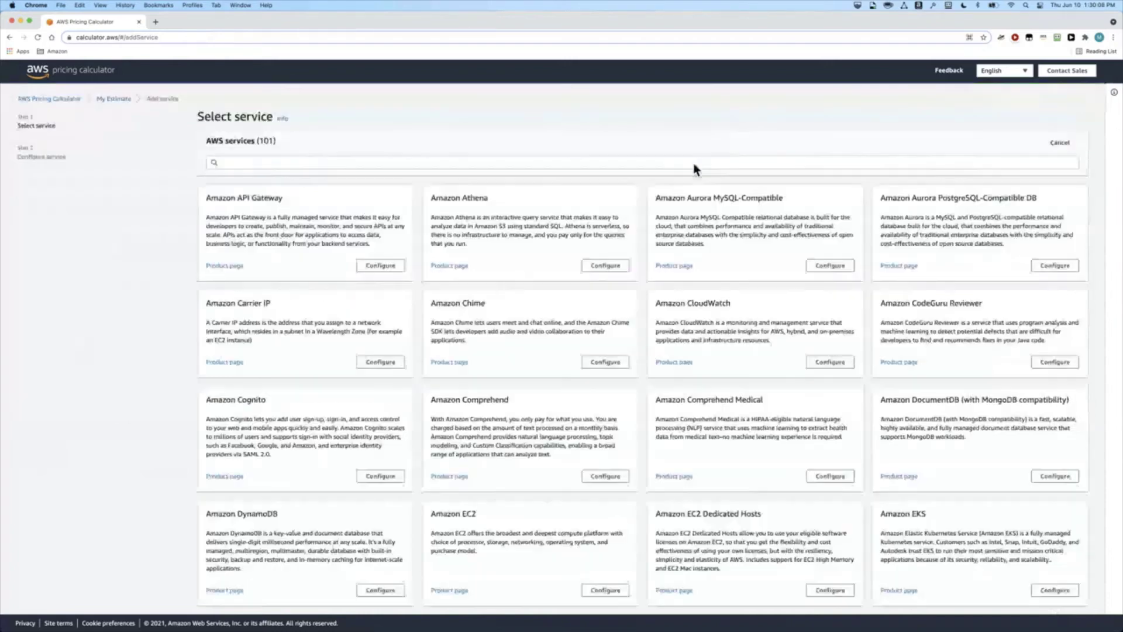
{"action": "left_click", "coordinate": [449, 166]}
{"action": "type", "text": "firewall"}
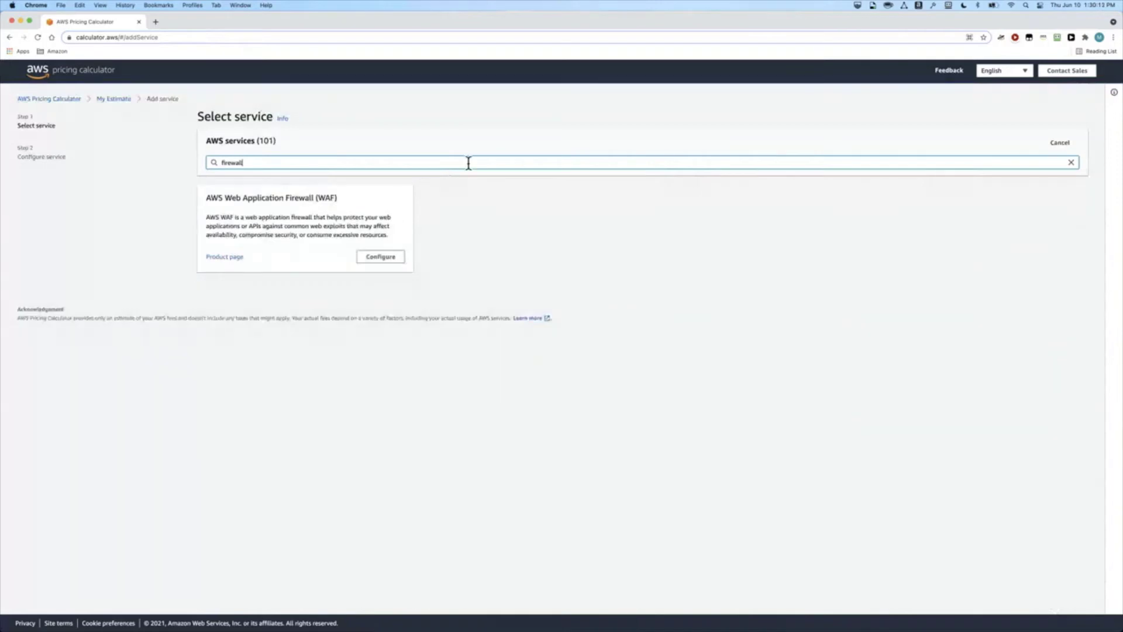
{"action": "left_click", "coordinate": [384, 259]}
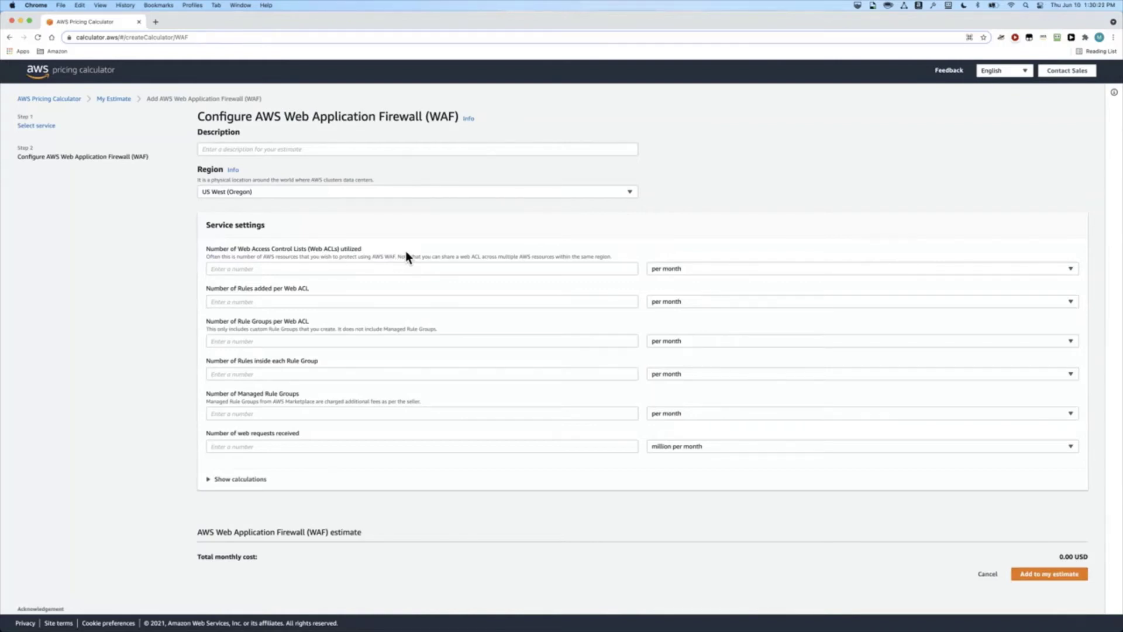
Set the number of Web ACLs utilized, rules added per Web ACL and rule groups per Web ACL to 5 per month each.
{"action": "left_click", "coordinate": [310, 271]}
{"action": "type", "text": "5"}
{"action": "left_click", "coordinate": [283, 301]}
{"action": "type", "text": "5"}
{"action": "left_click", "coordinate": [270, 340]}
{"action": "type", "text": "5"}
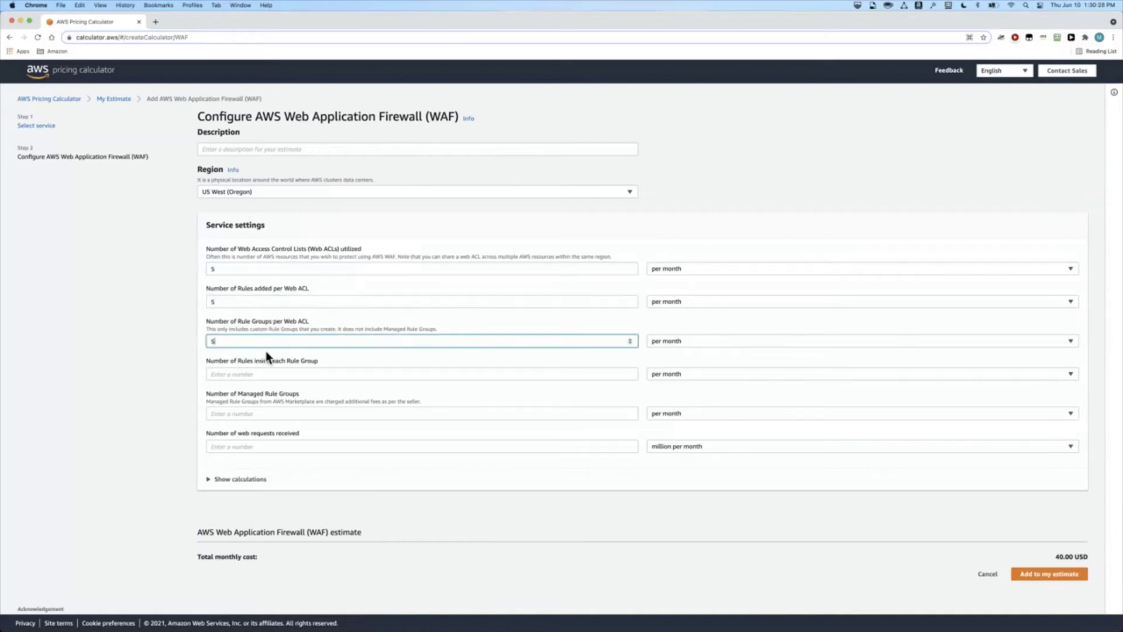
Set the rules inside each rule group and managed rule groups to 5 per month each, and web requests received to 1 million per month.
{"action": "left_click", "coordinate": [257, 374]}
{"action": "type", "text": "5"}
{"action": "left_click", "coordinate": [241, 414]}
{"action": "type", "text": "5"}
{"action": "left_click", "coordinate": [247, 447]}
{"action": "type", "text": "1"}
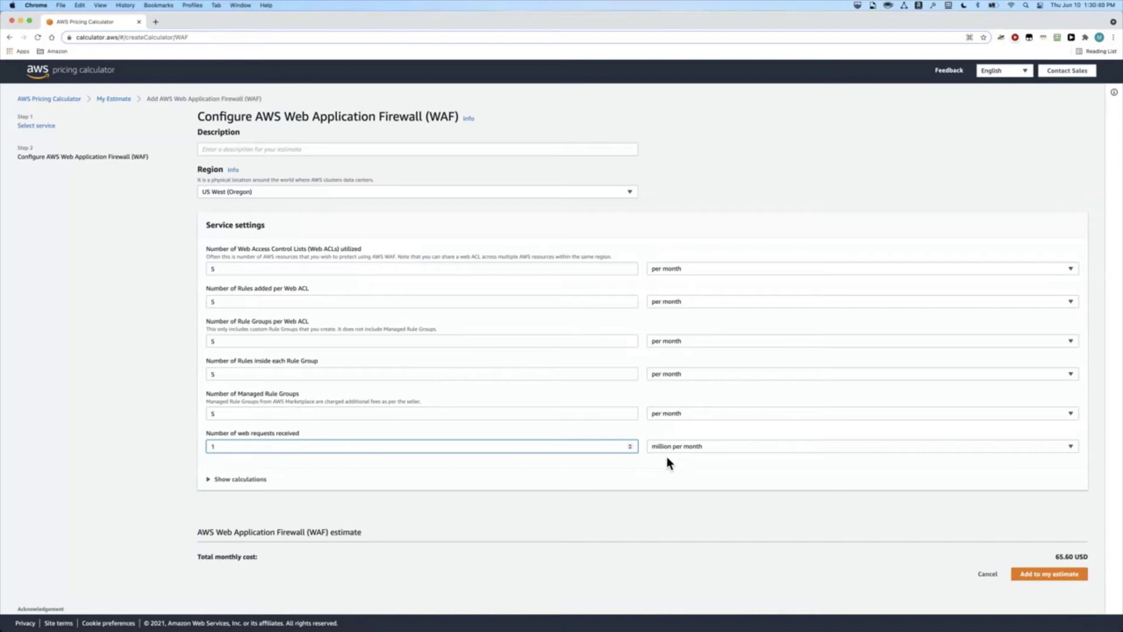
Add the WAF configuration to the estimate and save the whole estimate for sharing through a public link.
{"action": "left_click_drag", "start_coordinate": [1055, 558], "coordinate": [1086, 560]}
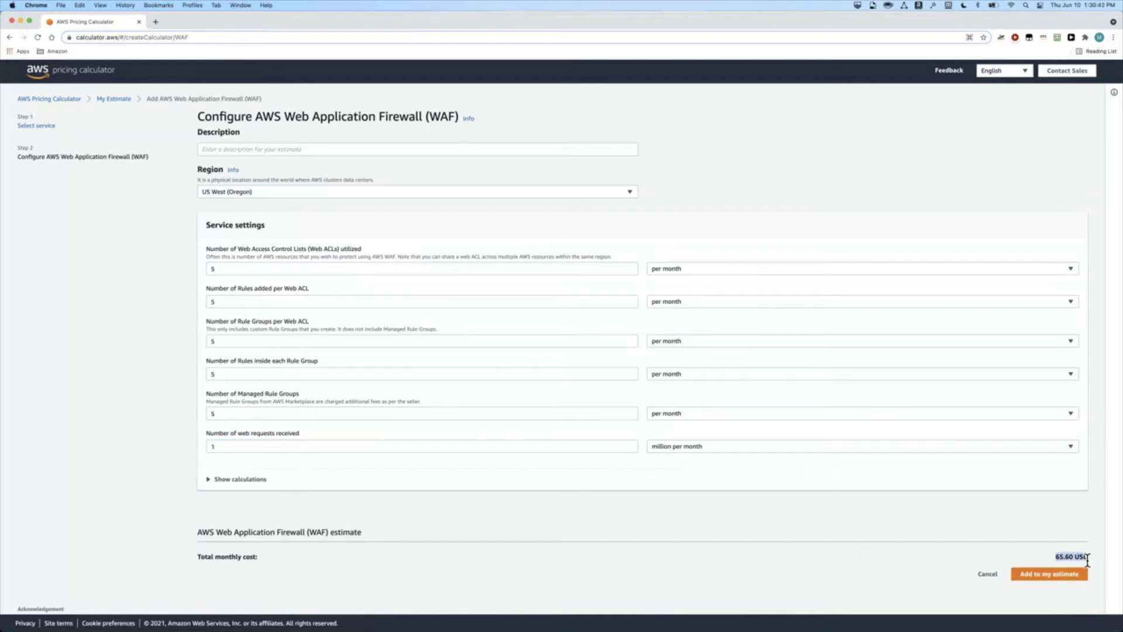
{"action": "left_click", "coordinate": [1049, 575]}
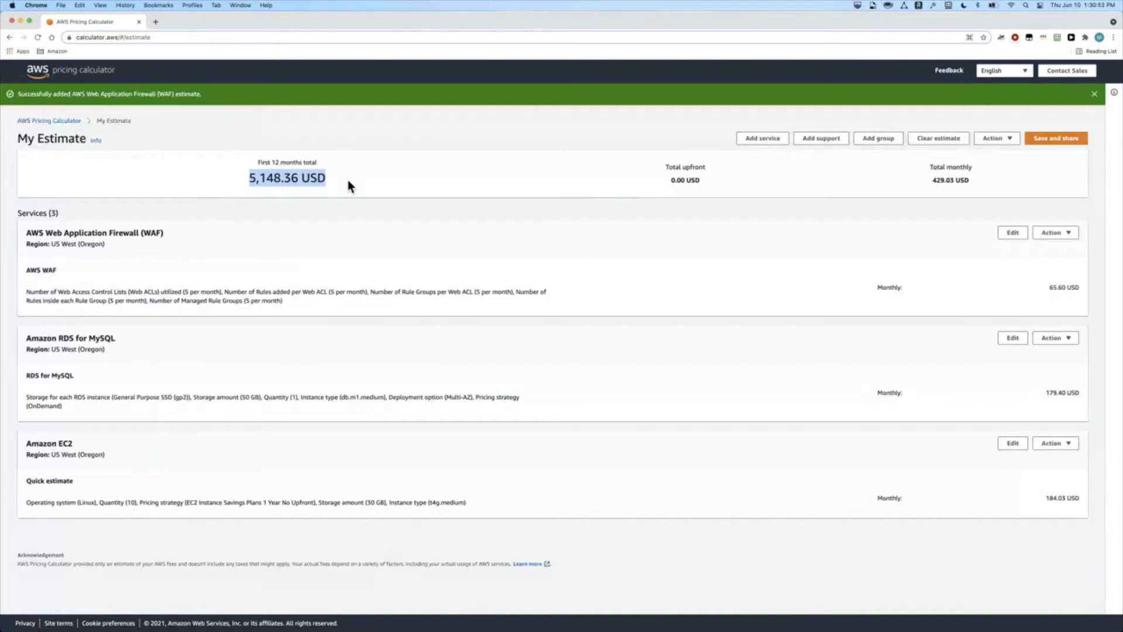
{"action": "left_click", "coordinate": [1070, 144]}
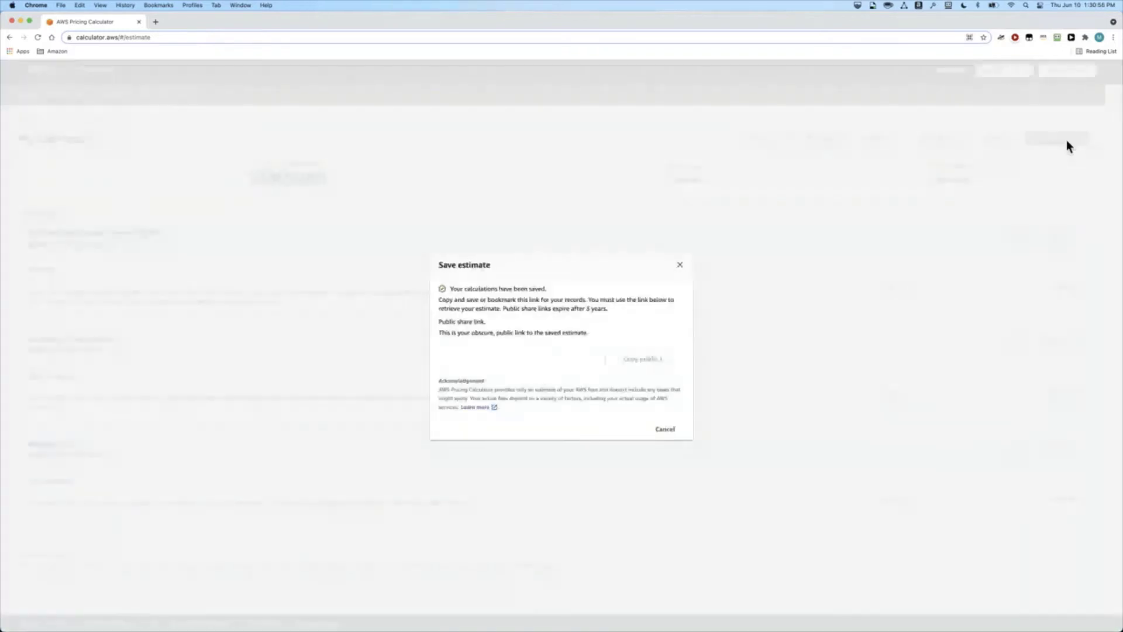